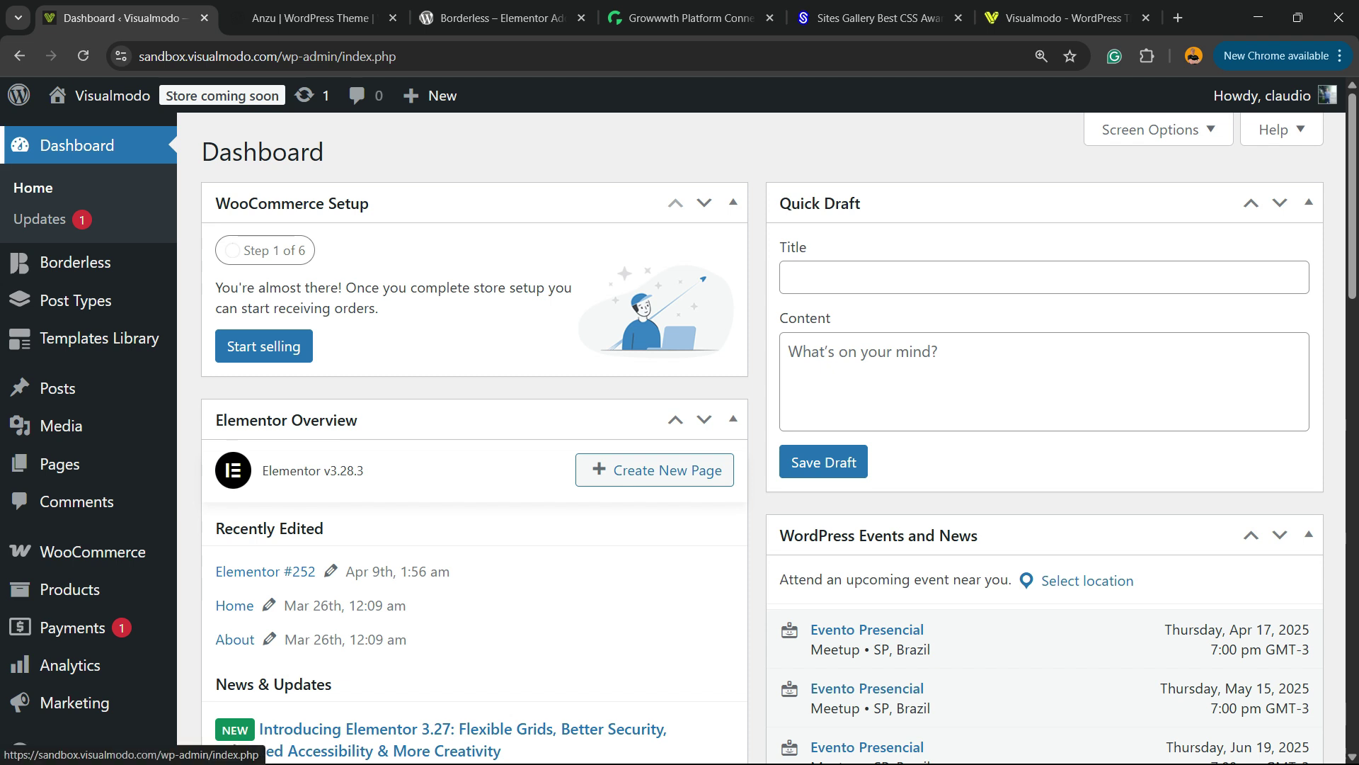
mouse_move(70, 589)
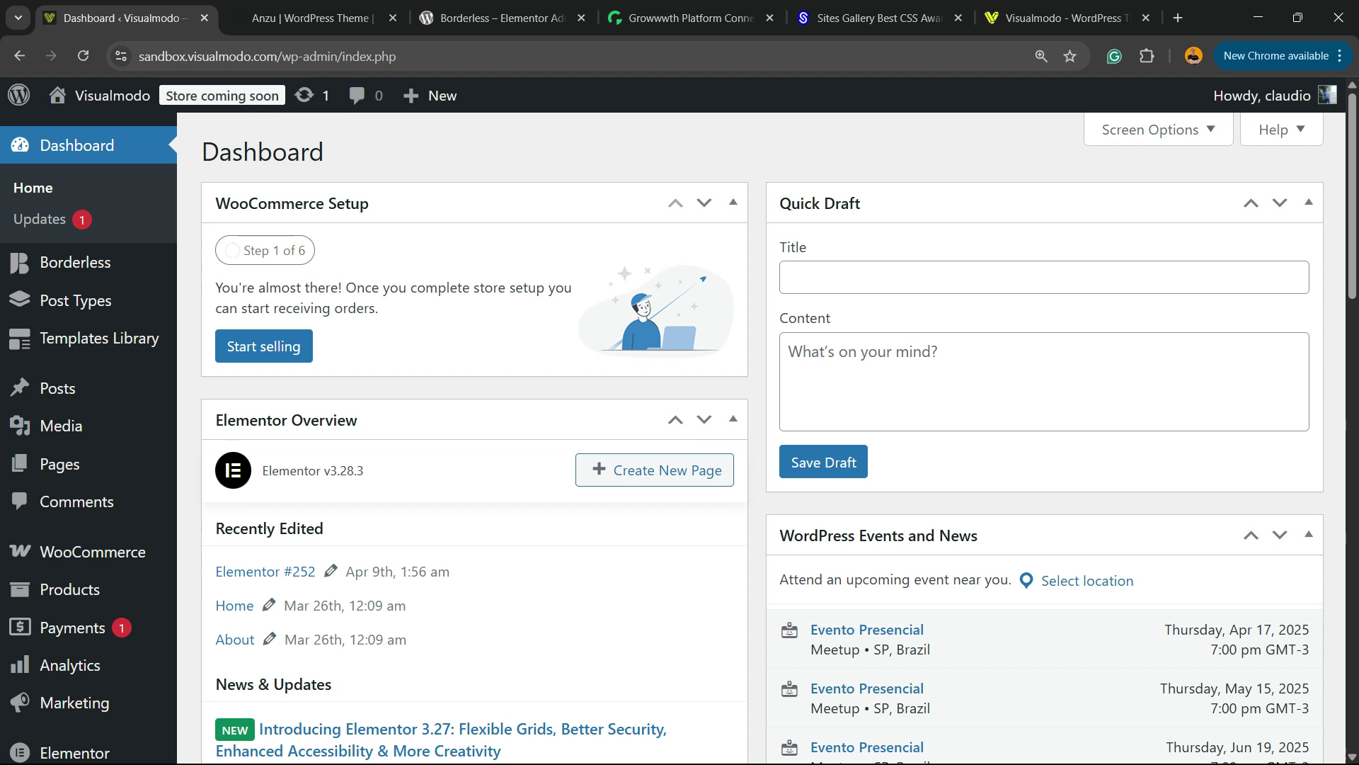
left_click_drag(164, 56, 378, 55)
left_click(318, 56)
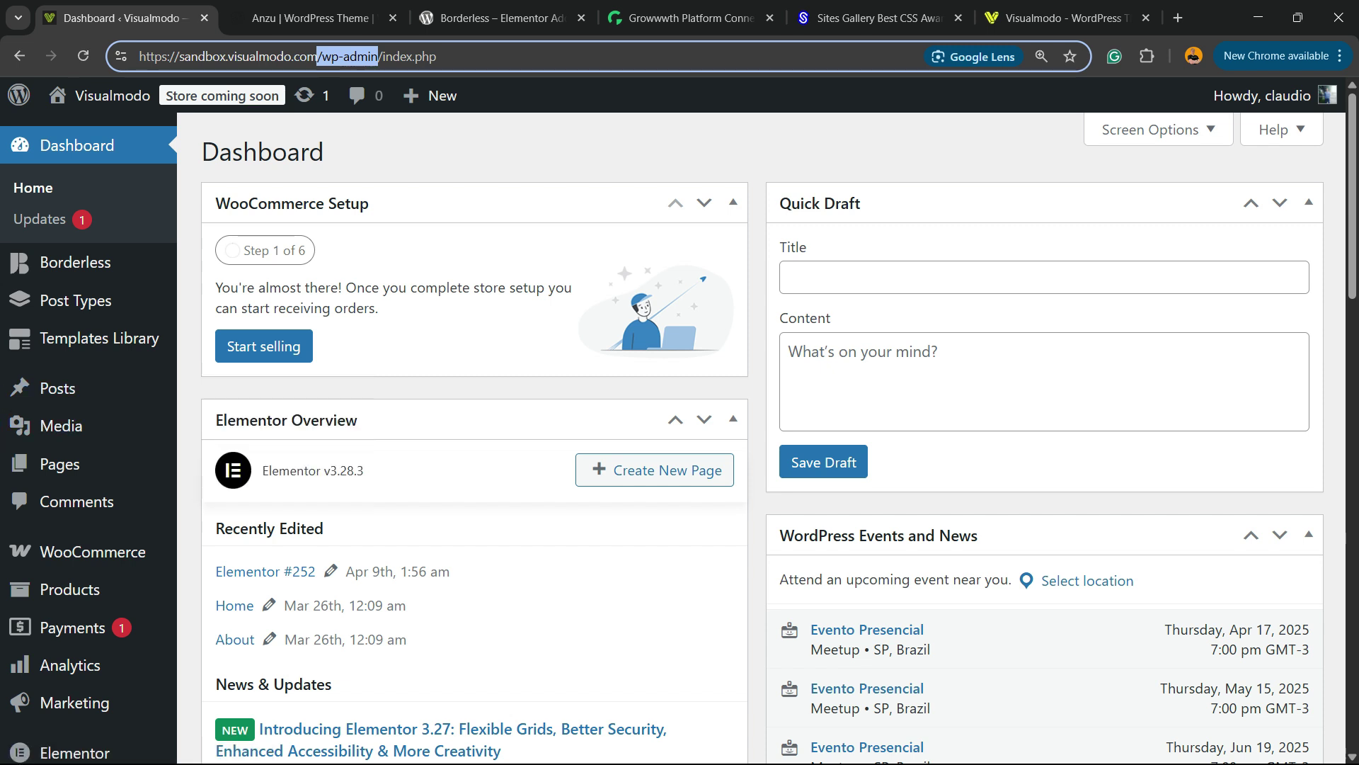
Step: Open the WordPress page for adding a new plugin
scroll(70, 453, "down", 3)
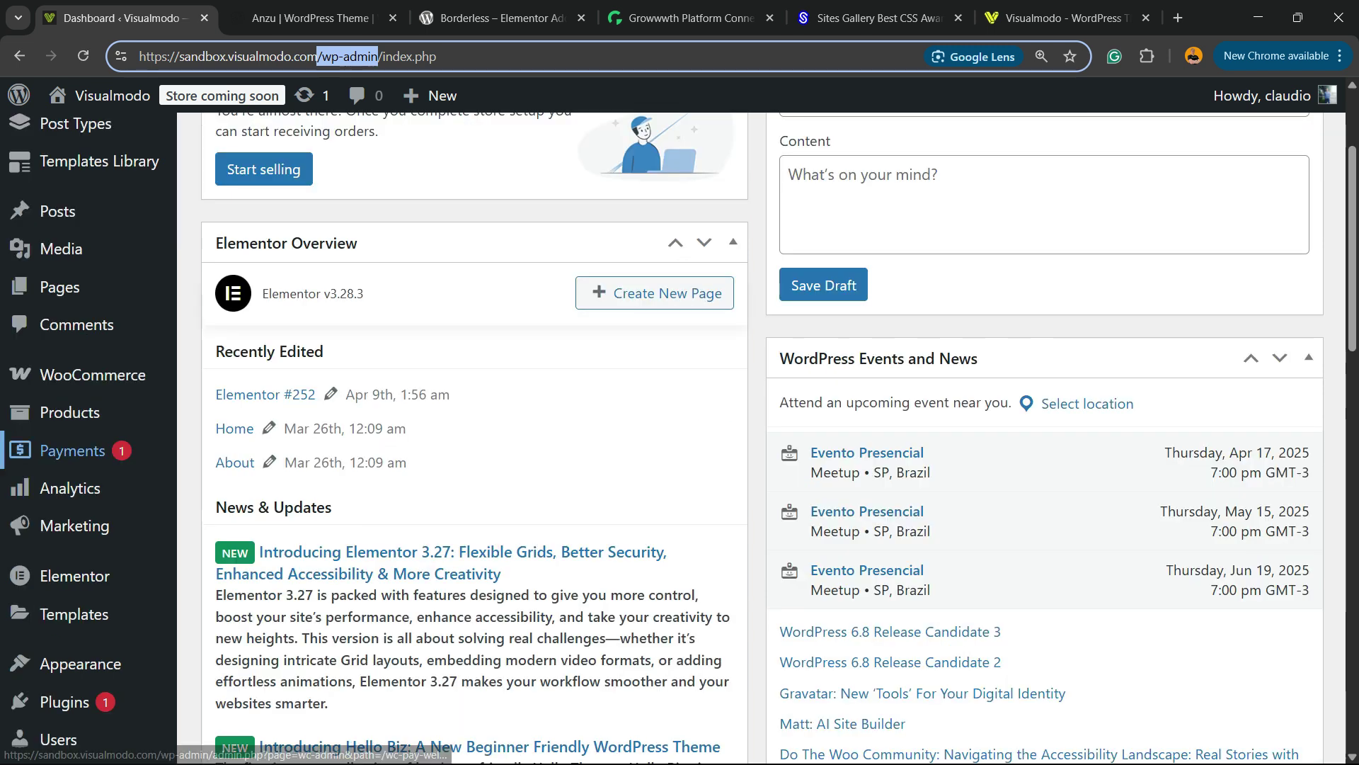
mouse_move(64, 702)
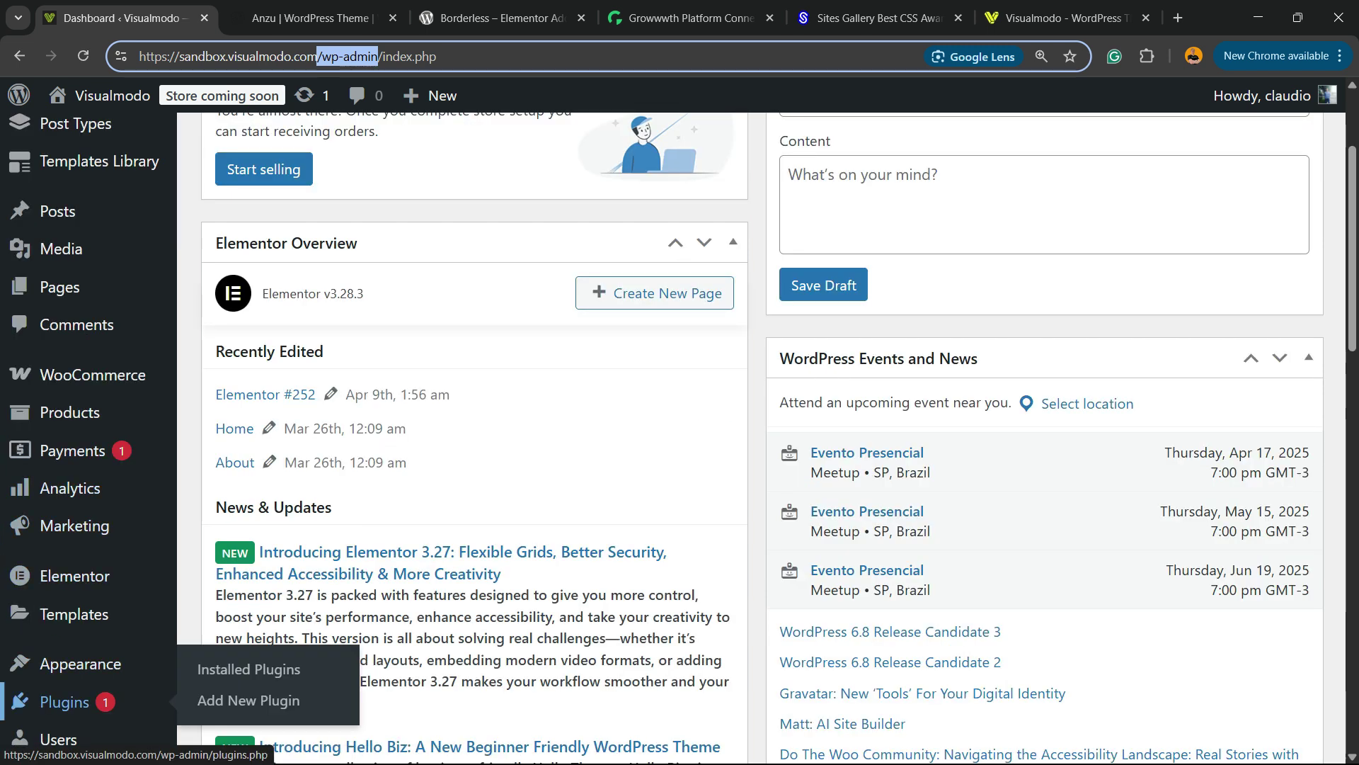
left_click(241, 700)
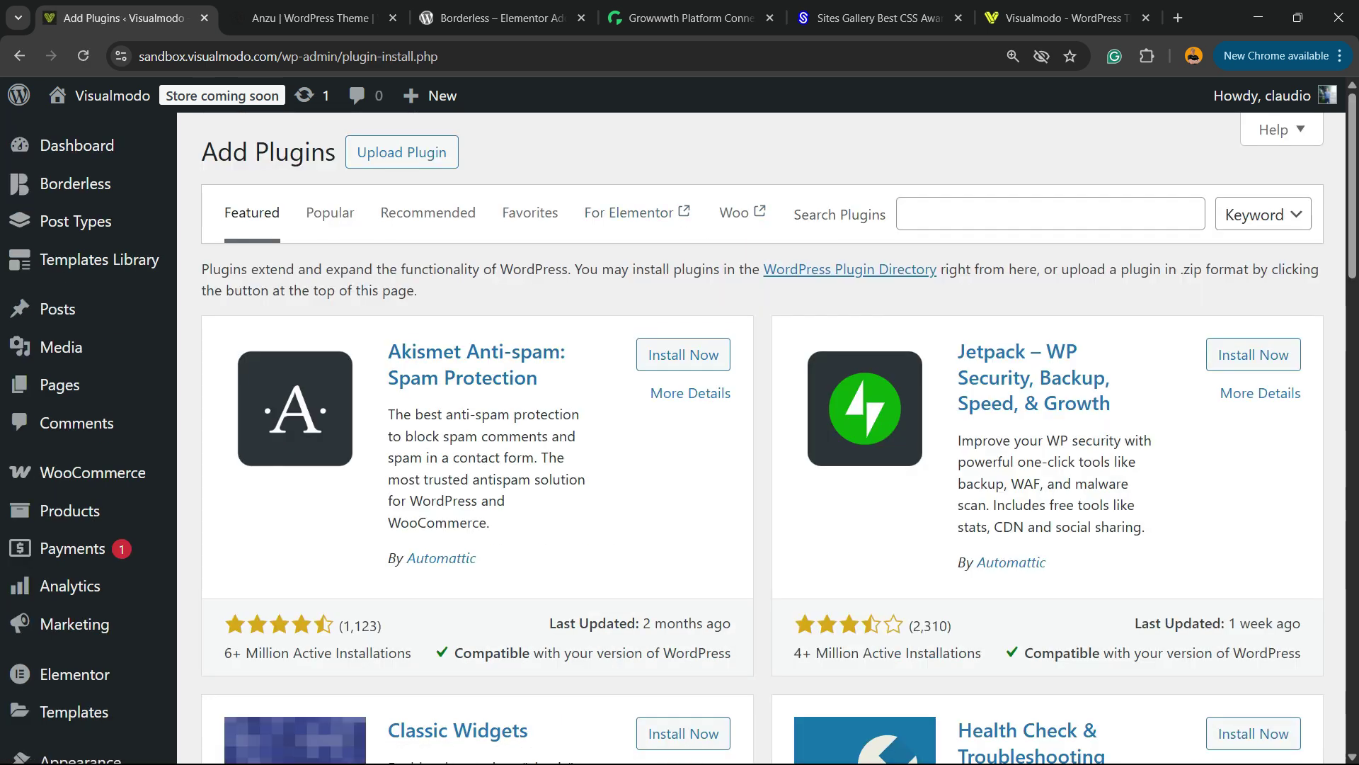
Step: Search the plugin directory for "WPCode Lite"
left_click_drag(792, 215, 887, 214)
left_click(1005, 214)
left_click(1005, 213)
key("ctrl+f")
left_click(1005, 214)
type("WPCode Lite")
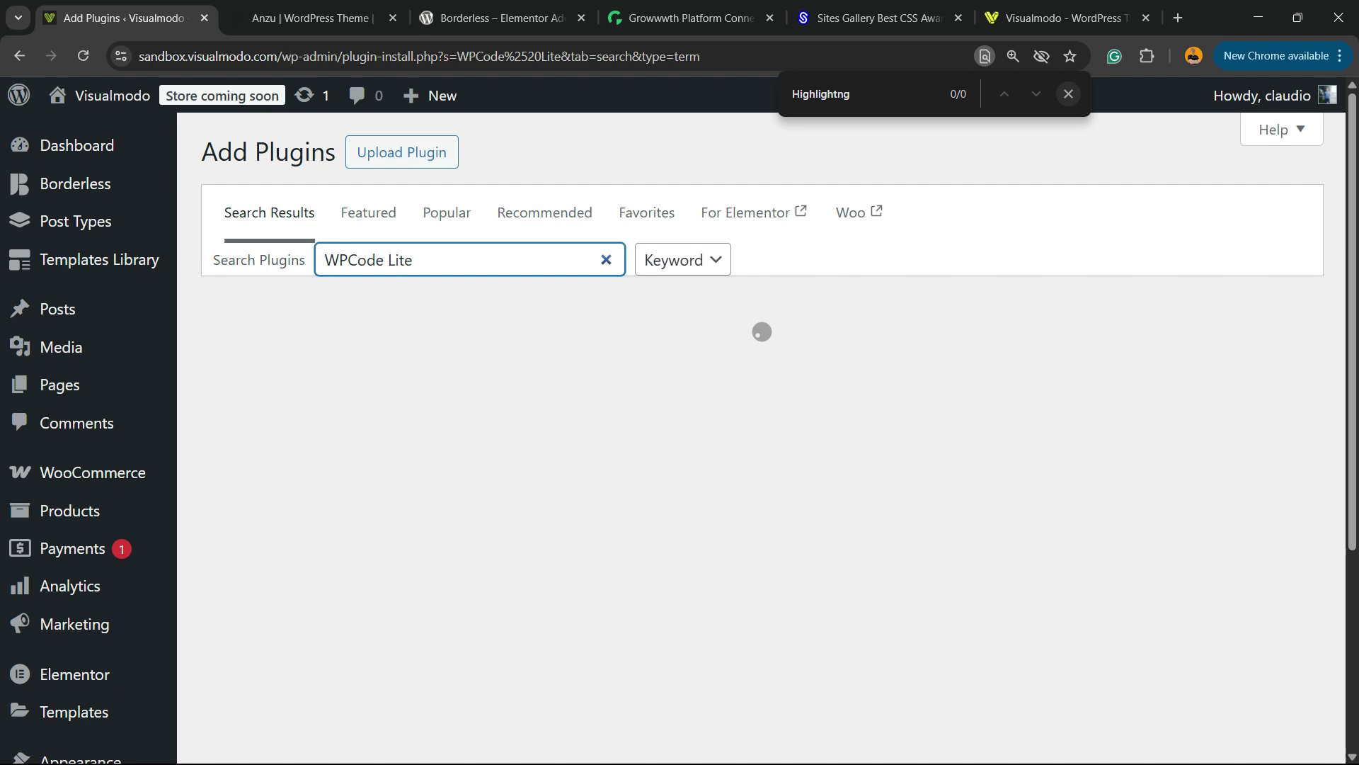
left_click(1068, 94)
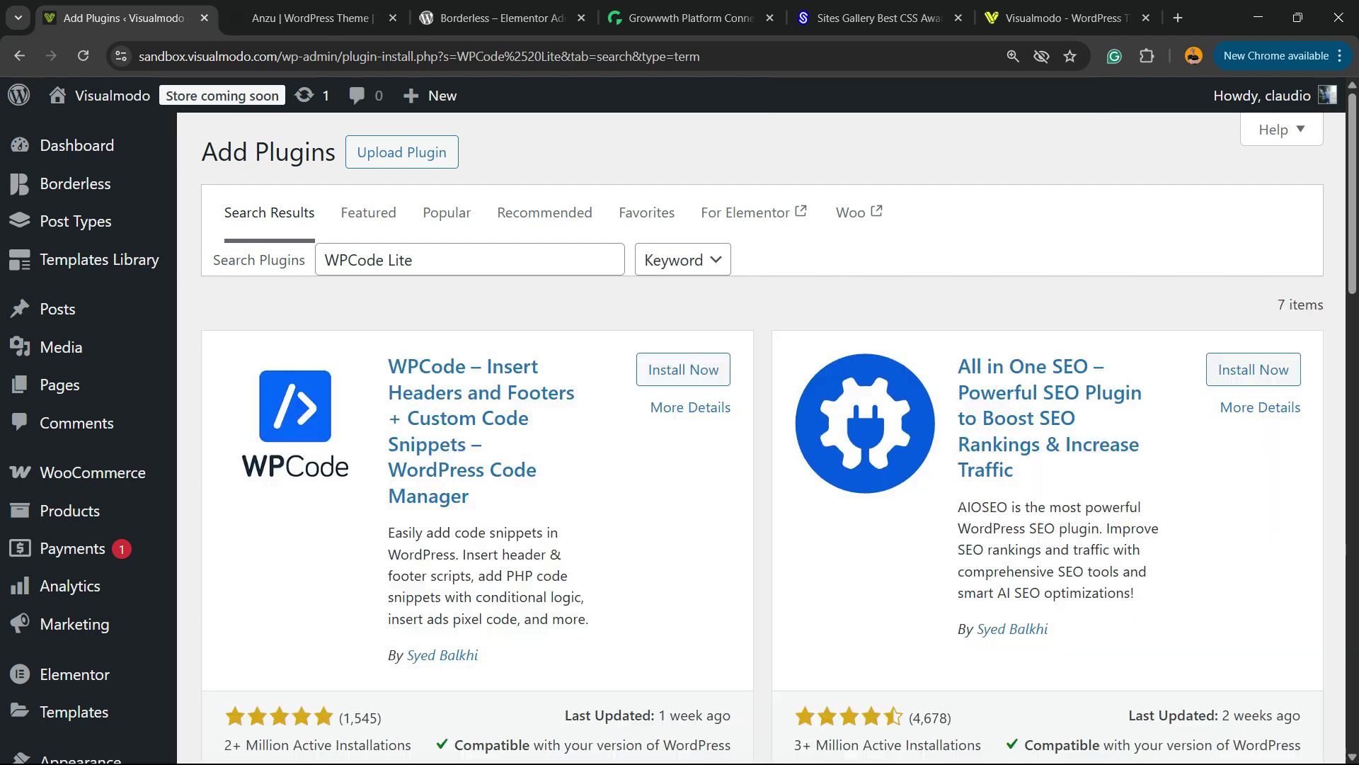
Step: Install and activate the "WPCode – Insert Headers and Footers + Custom Code Snippets" plugin
left_click_drag(388, 366, 531, 366)
left_click(683, 368)
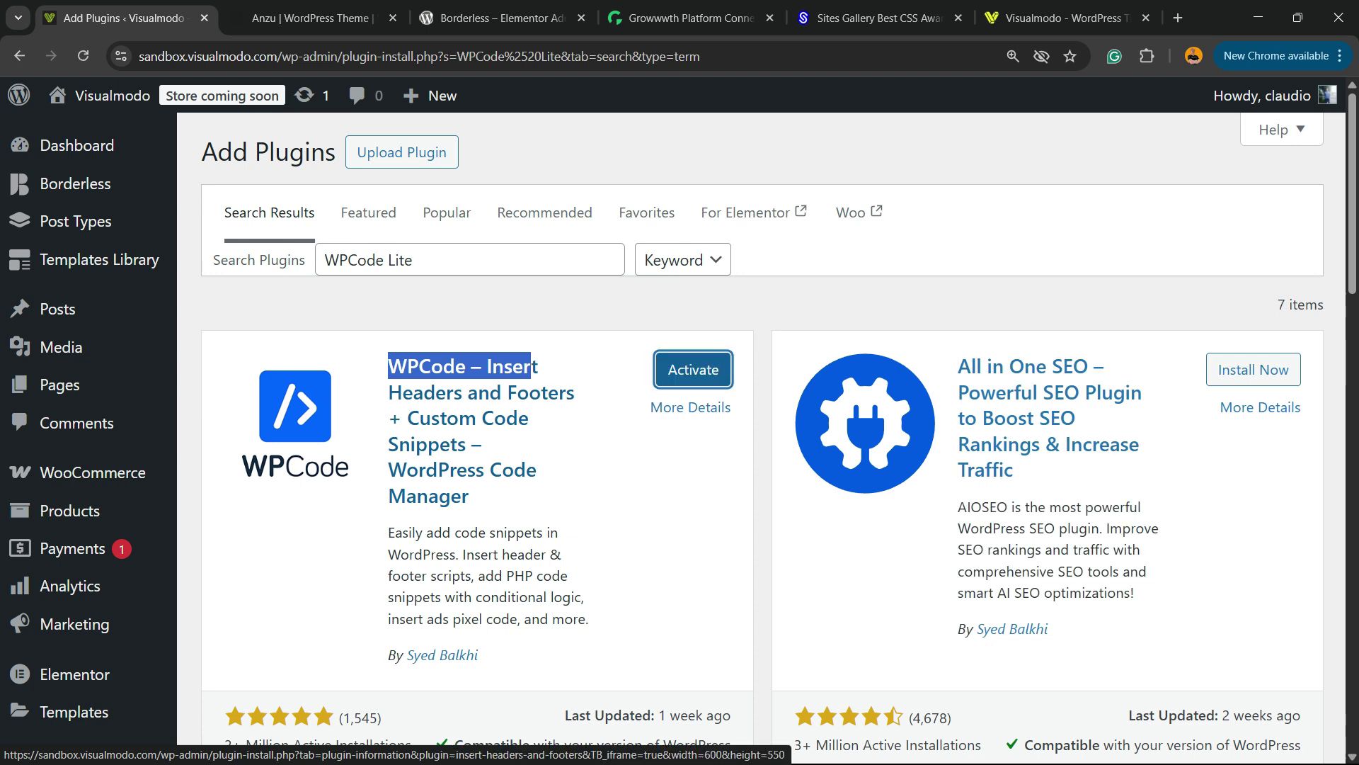
left_click(693, 369)
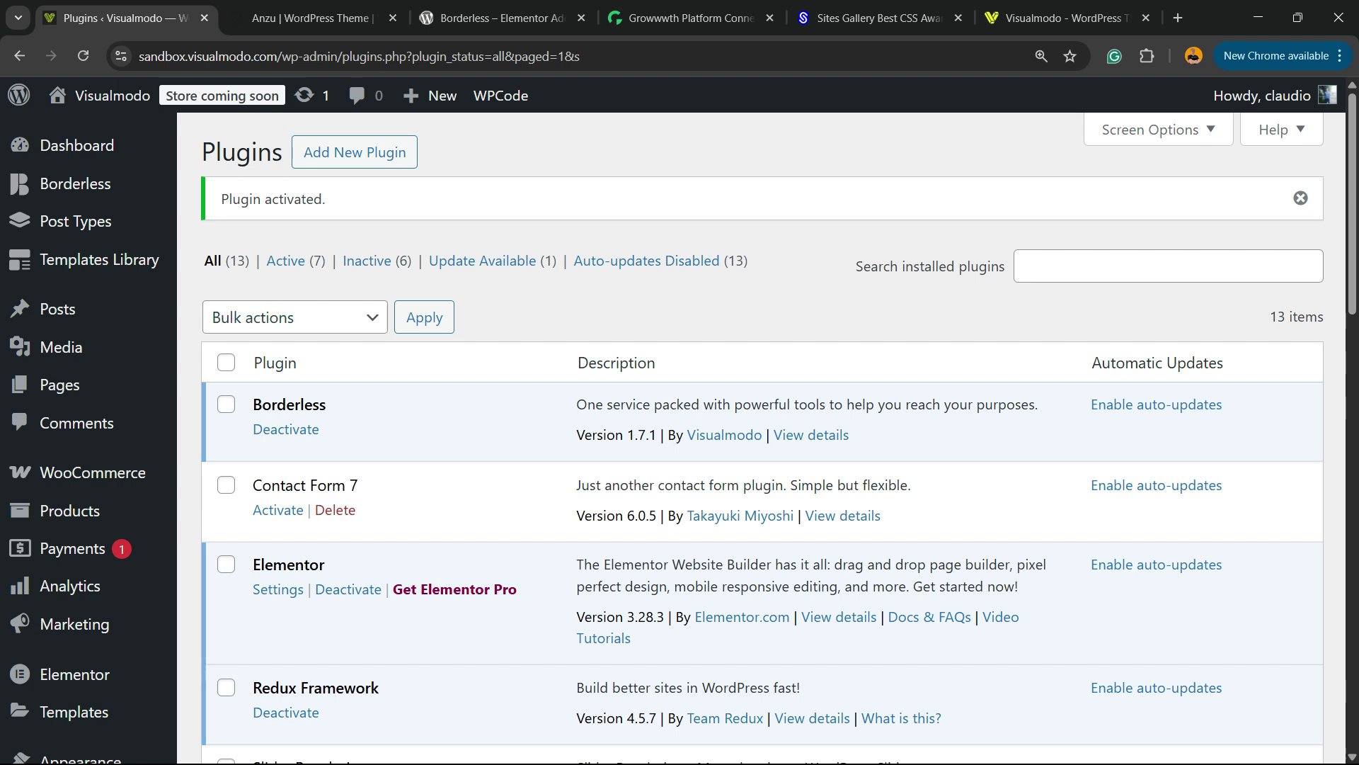
Step: Check WPCode Lite among the installed plugins and open its Add Snippet page
scroll(763, 439, "down", 6)
scroll(763, 439, "down", 1)
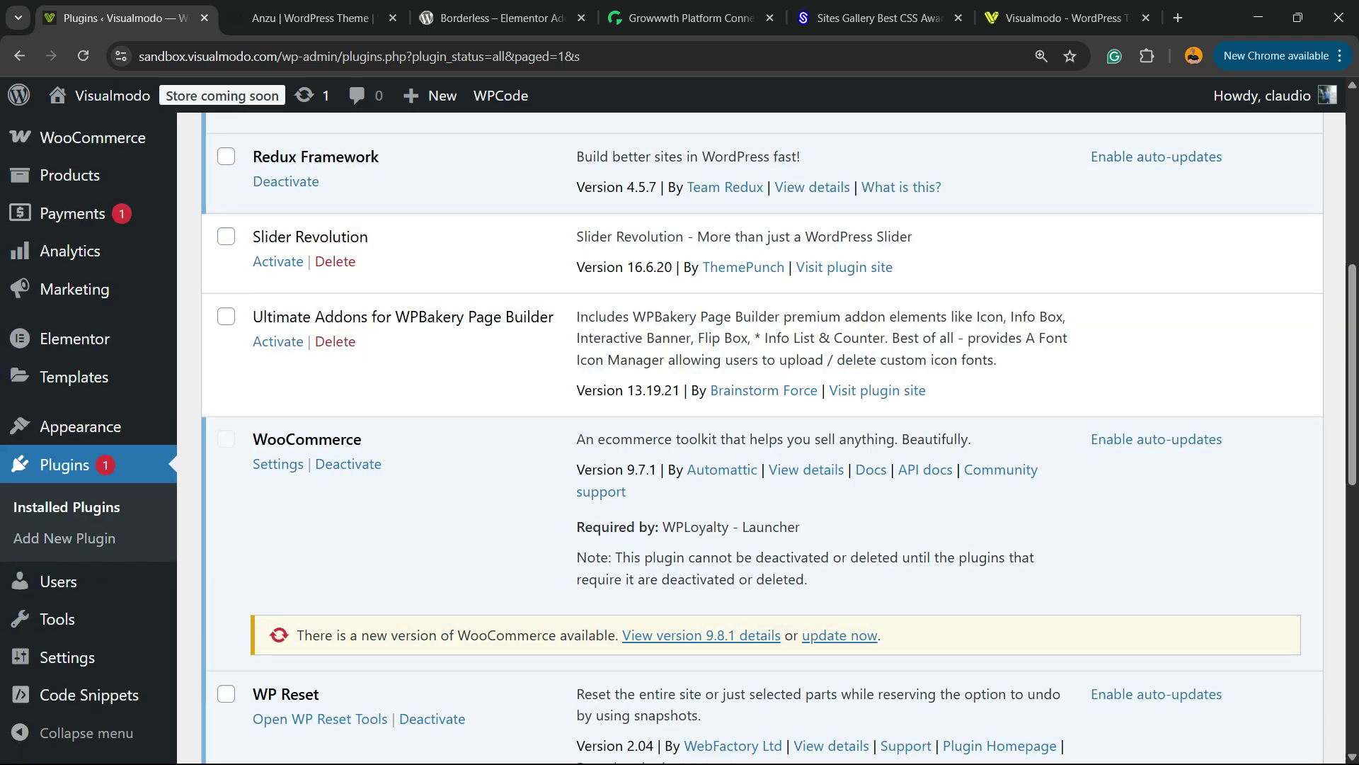
scroll(762, 439, "down", 7)
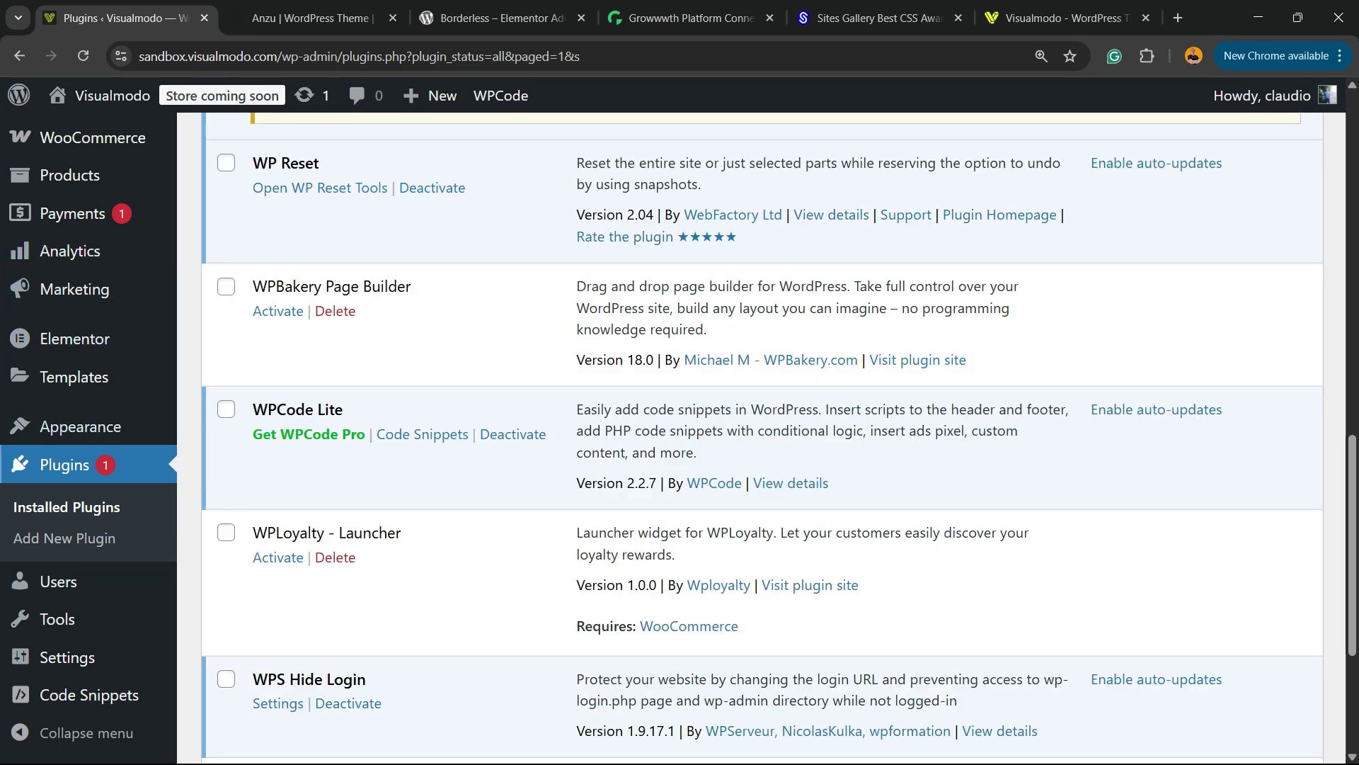
mouse_move(68, 657)
mouse_move(85, 695)
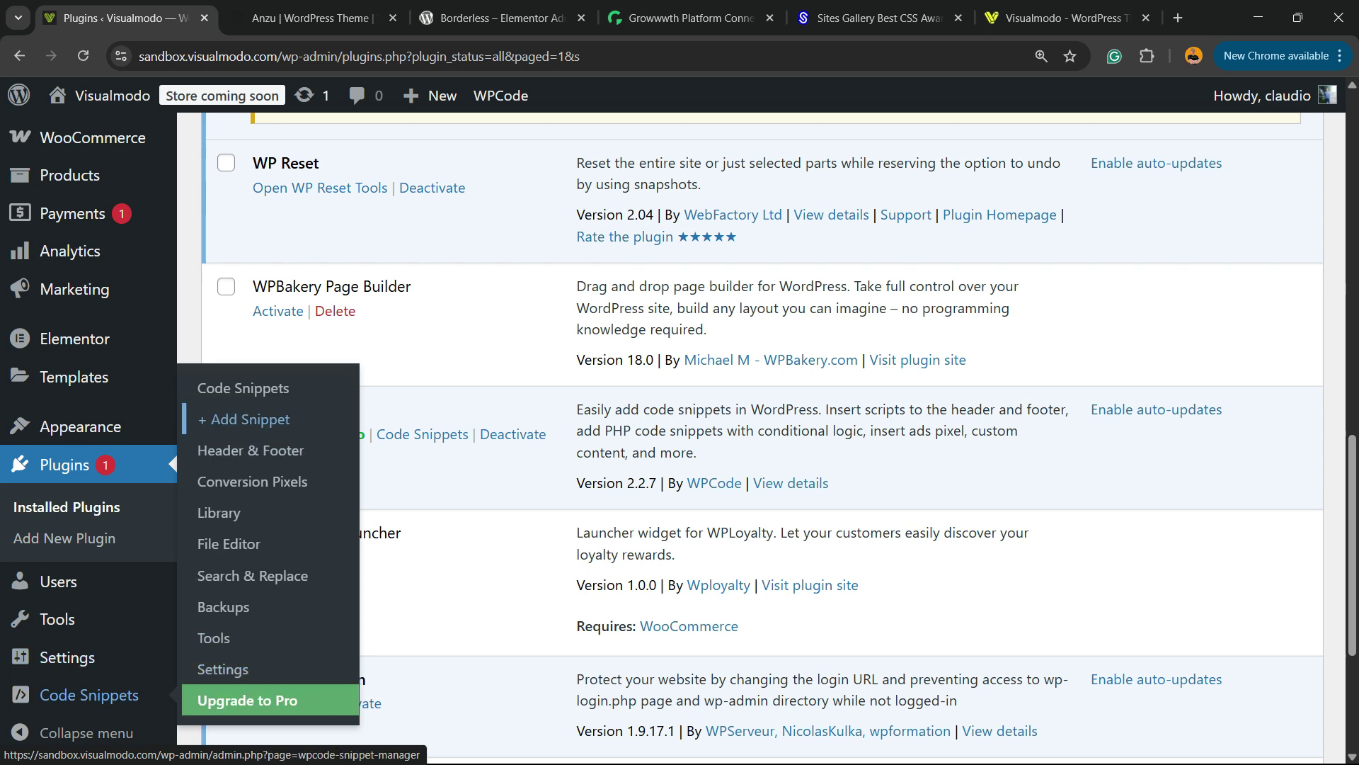
left_click(244, 419)
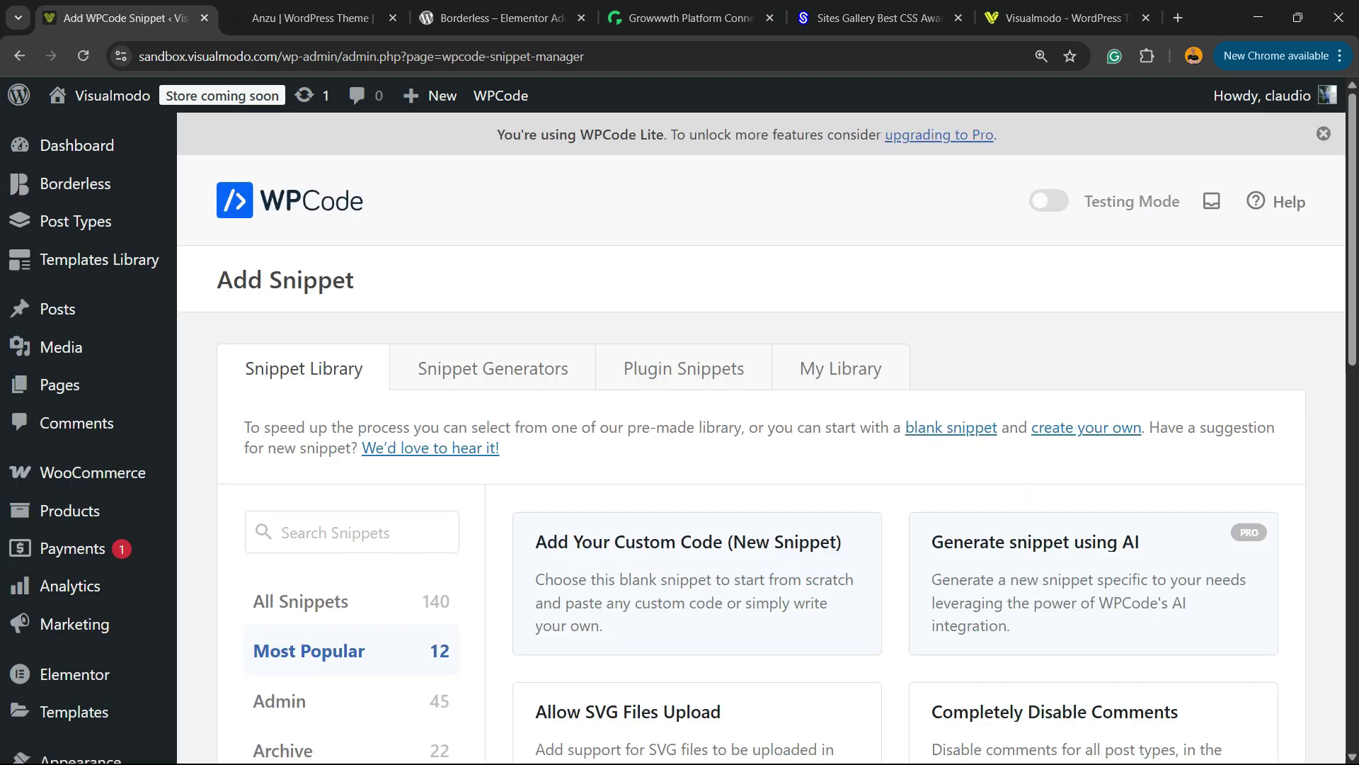
Step: Filter the WPCode snippet library to the Login category
scroll(283, 400, "down", 5)
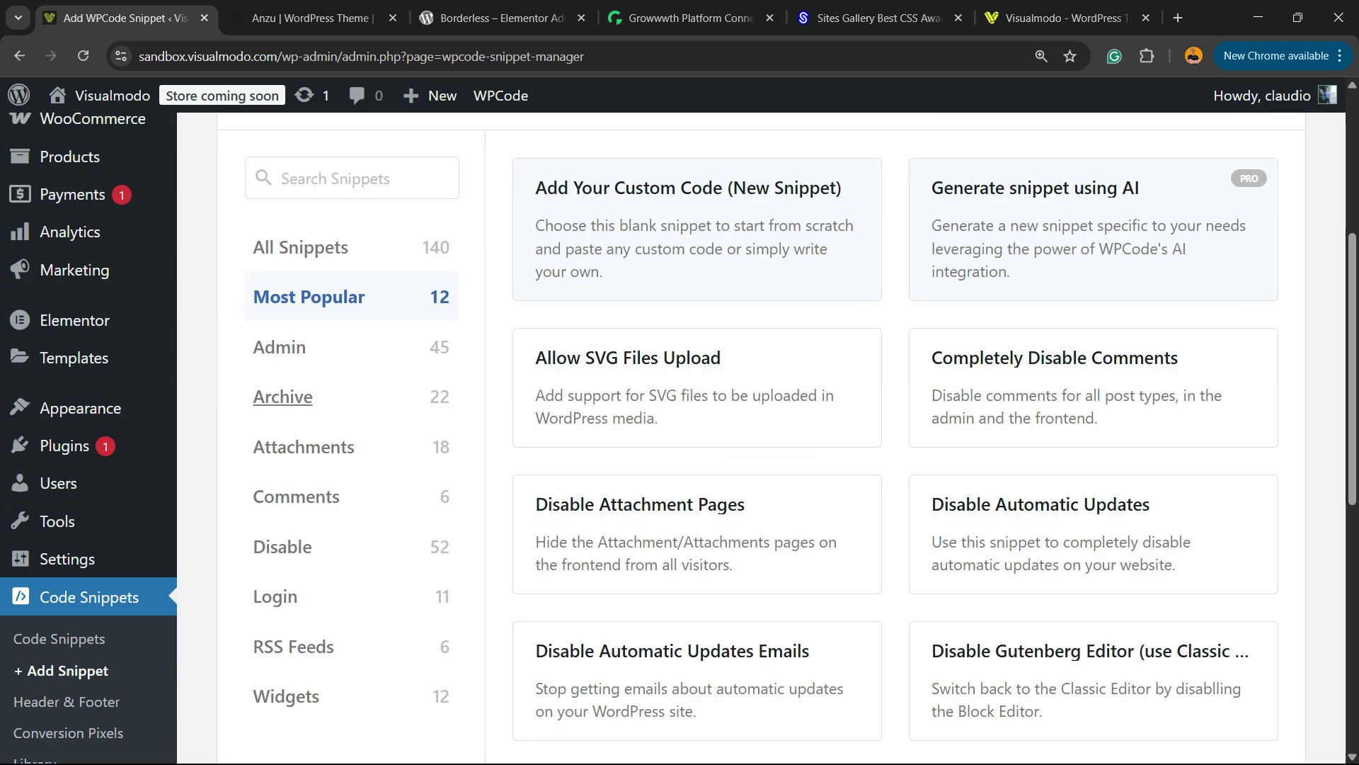
left_click(276, 596)
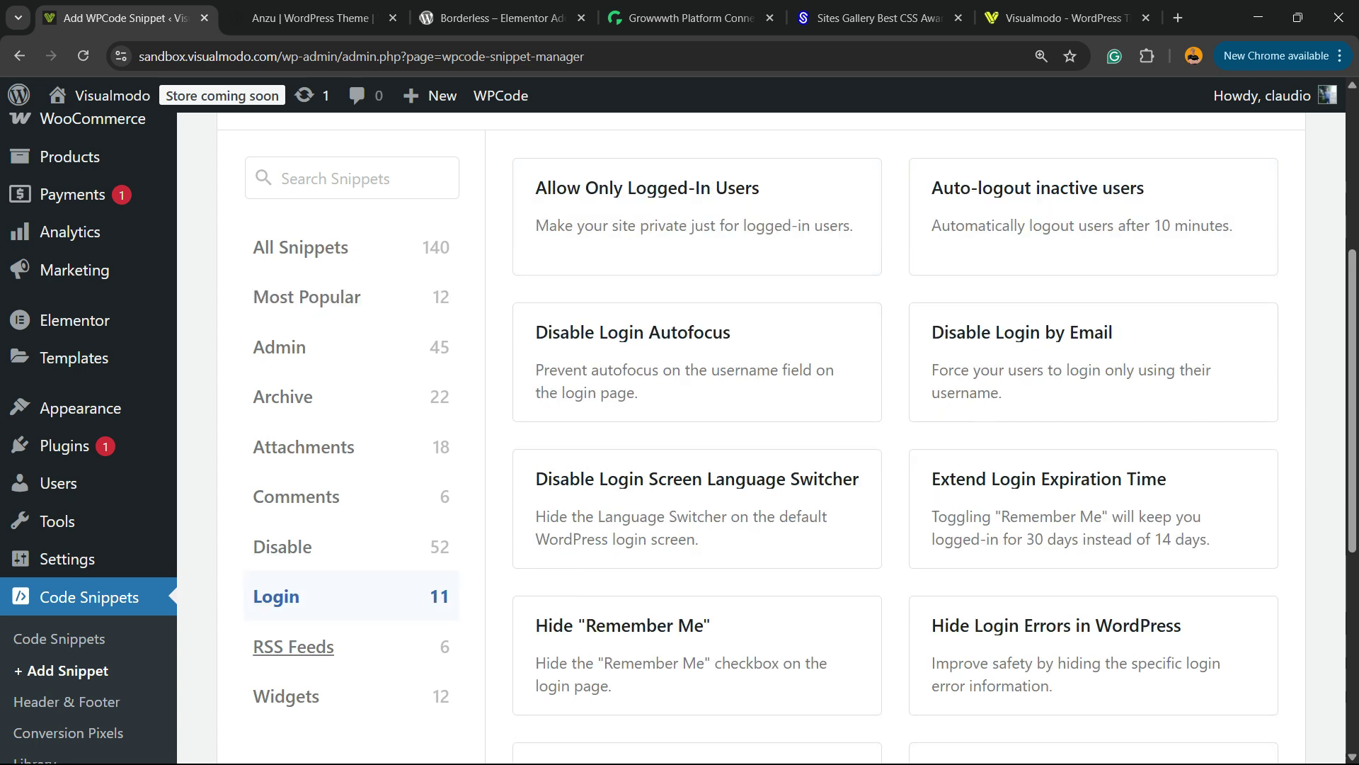
scroll(698, 496, "up", 2)
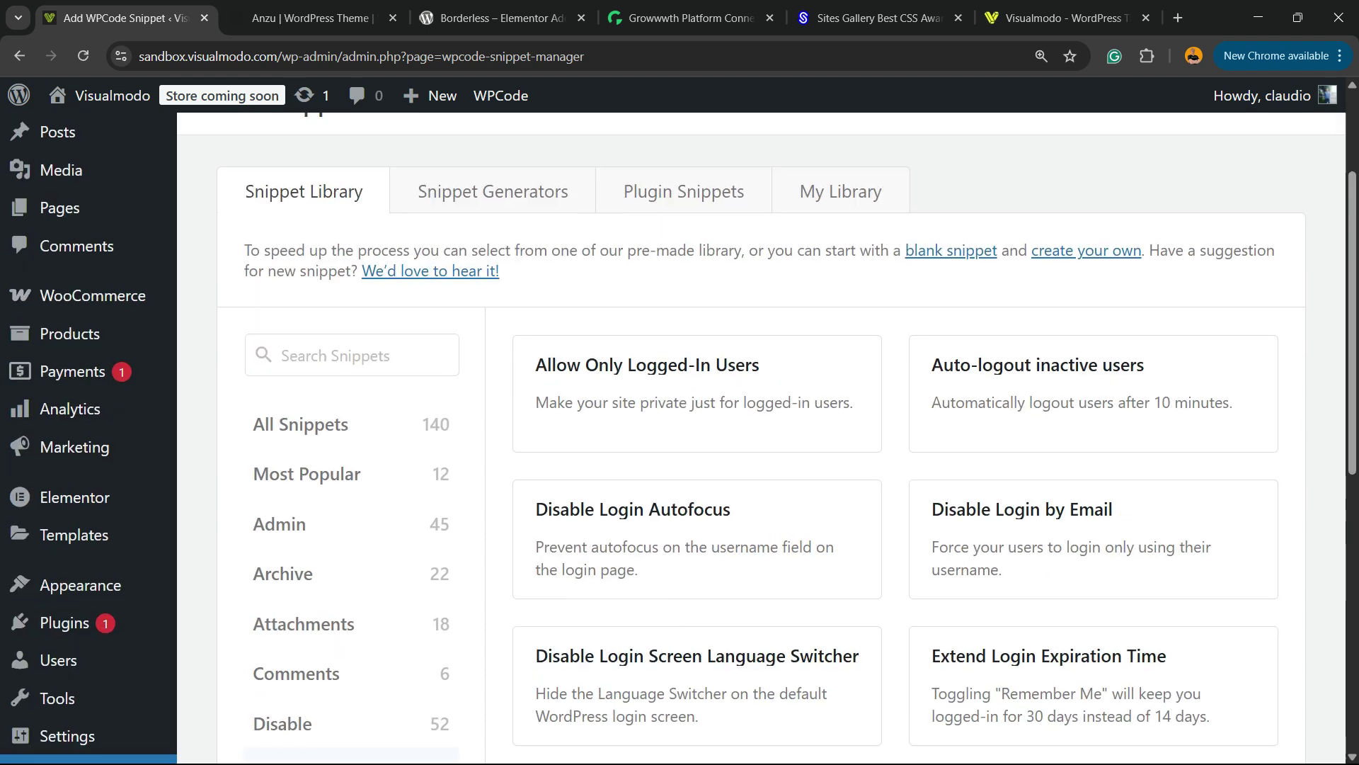
Step: Preview the code of the "Auto-logout inactive users" library snippet and use it as a new snippet
left_click_drag(932, 365, 1144, 364)
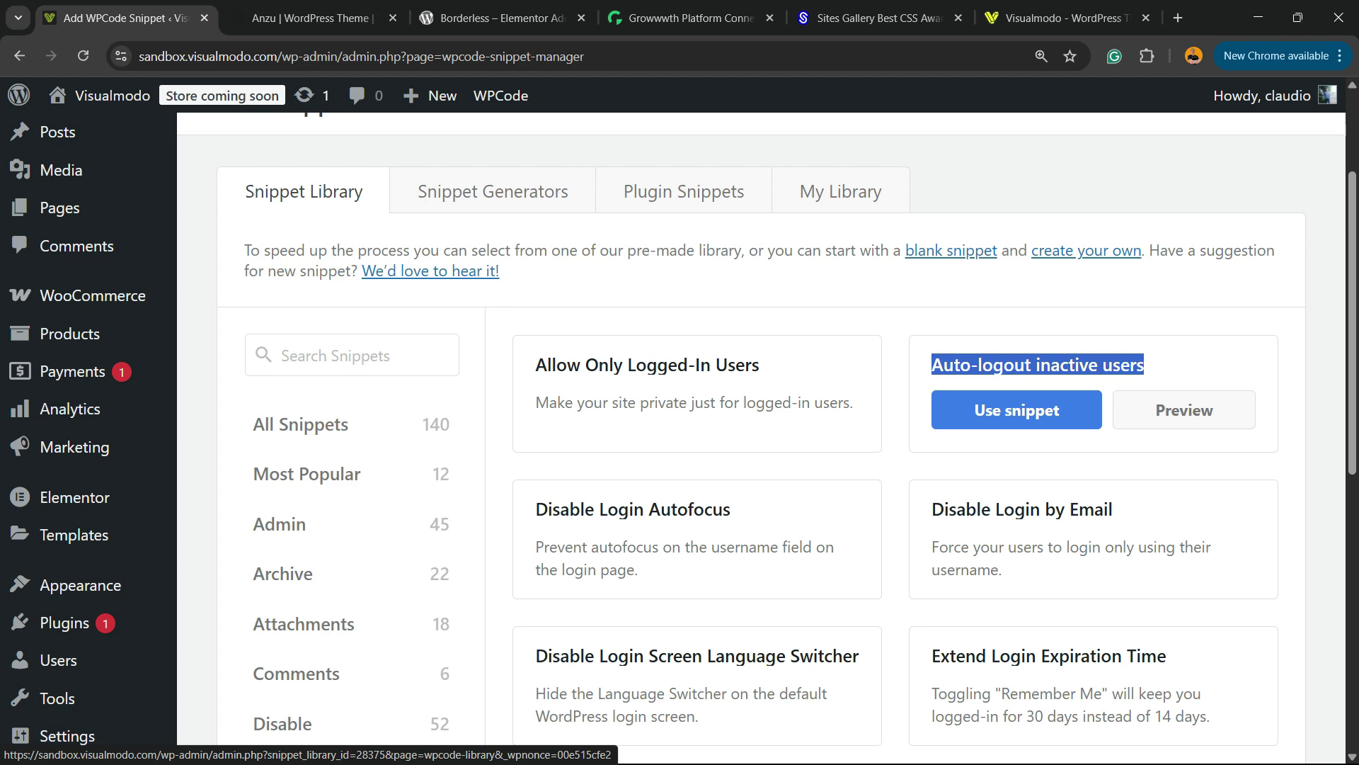
left_click(1017, 409)
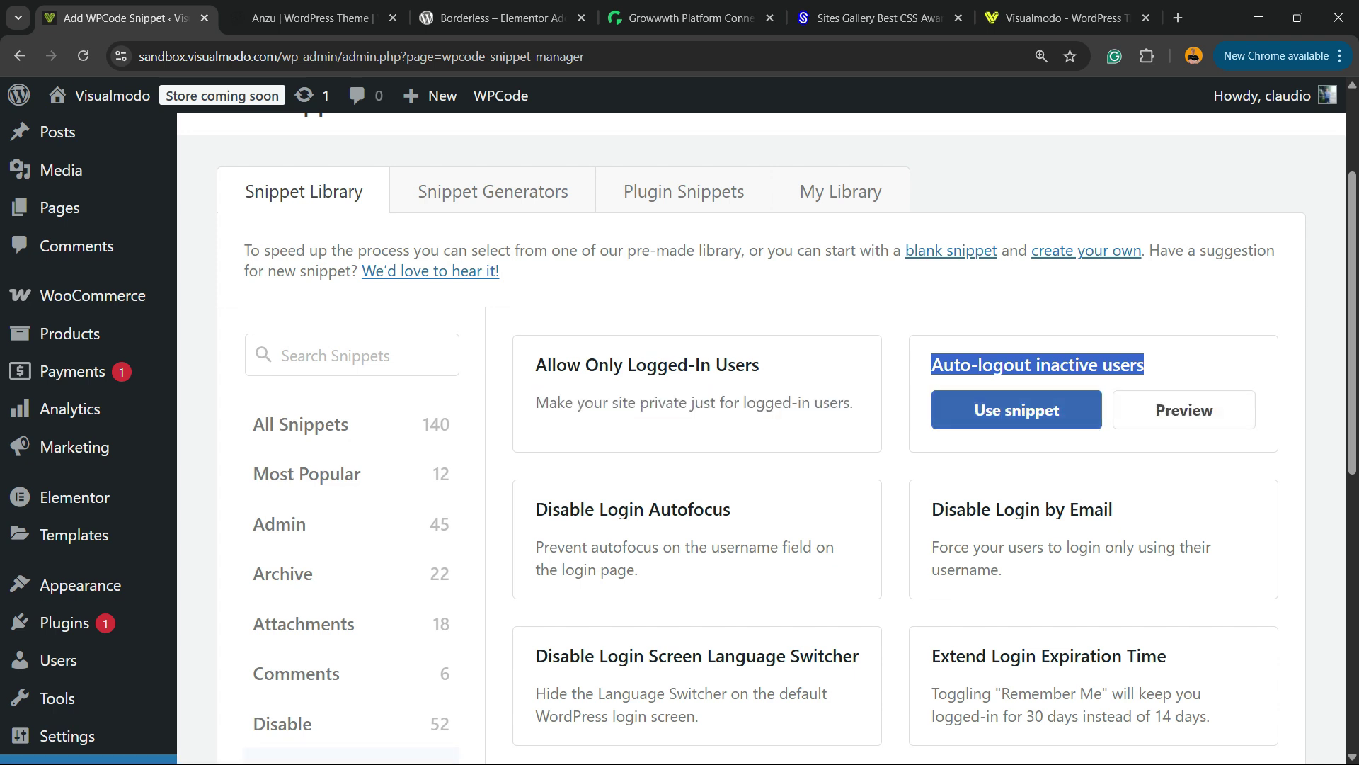
left_click(1183, 410)
scroll(761, 439, "down", 3)
scroll(761, 439, "up", 3)
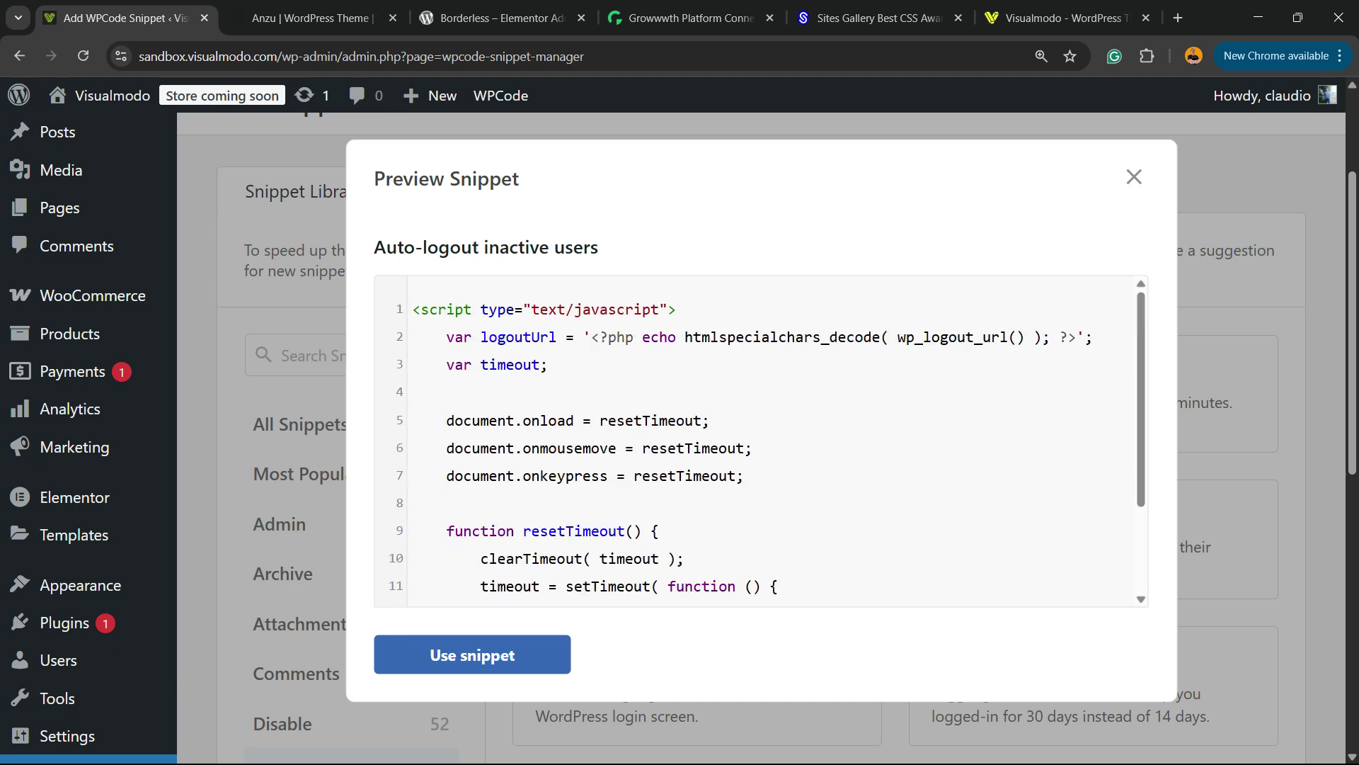
scroll(761, 439, "down", 2)
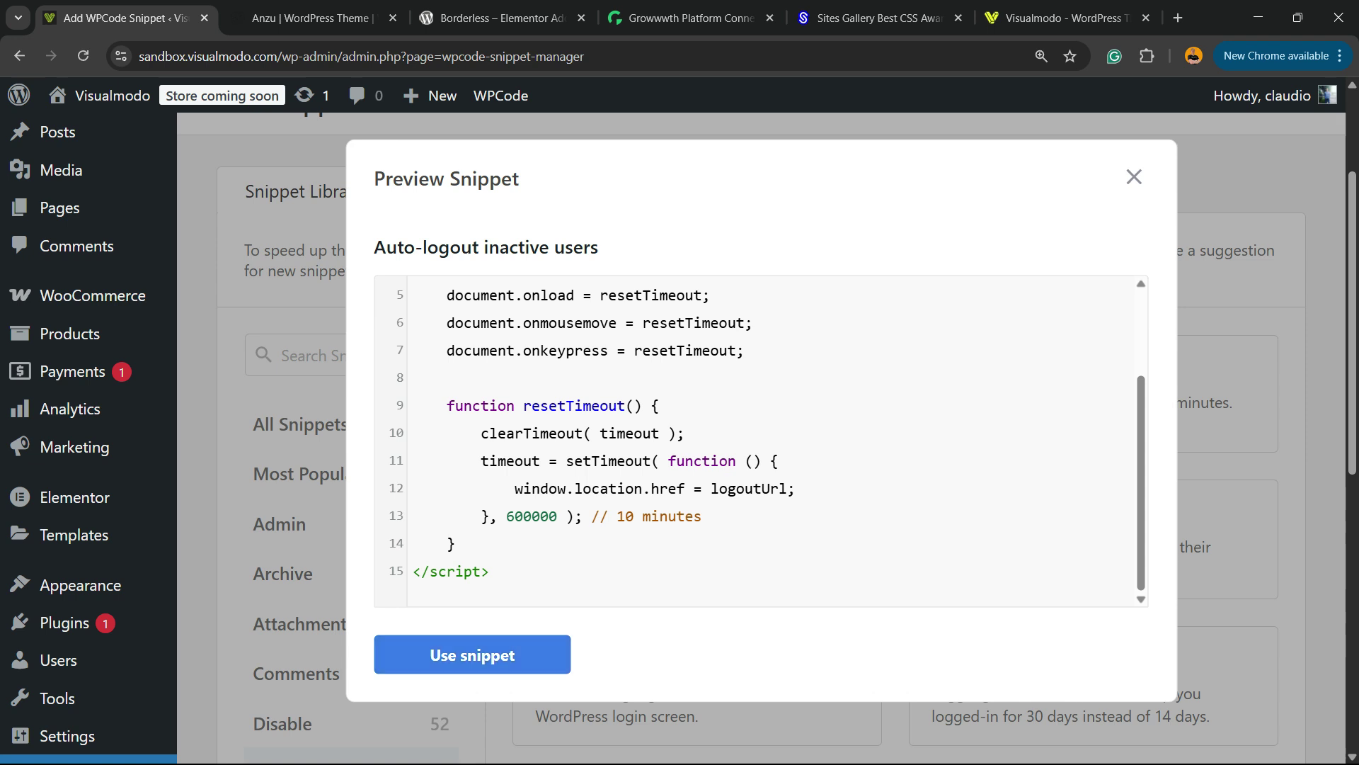
left_click(472, 654)
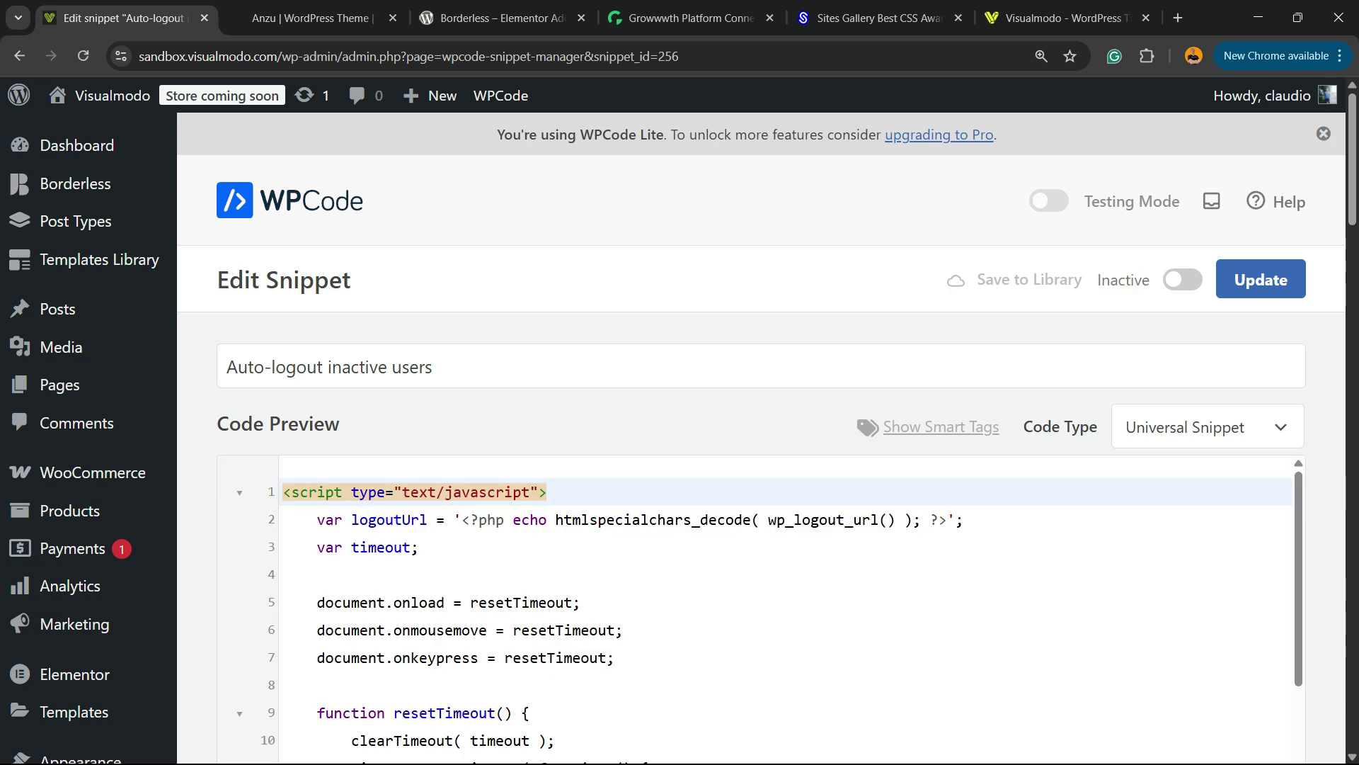
Step: Examine the logout timeout value and its minutes comment in the snippet's resetTimeout function
scroll(761, 496, "down", 3)
scroll(778, 495, "down", 2)
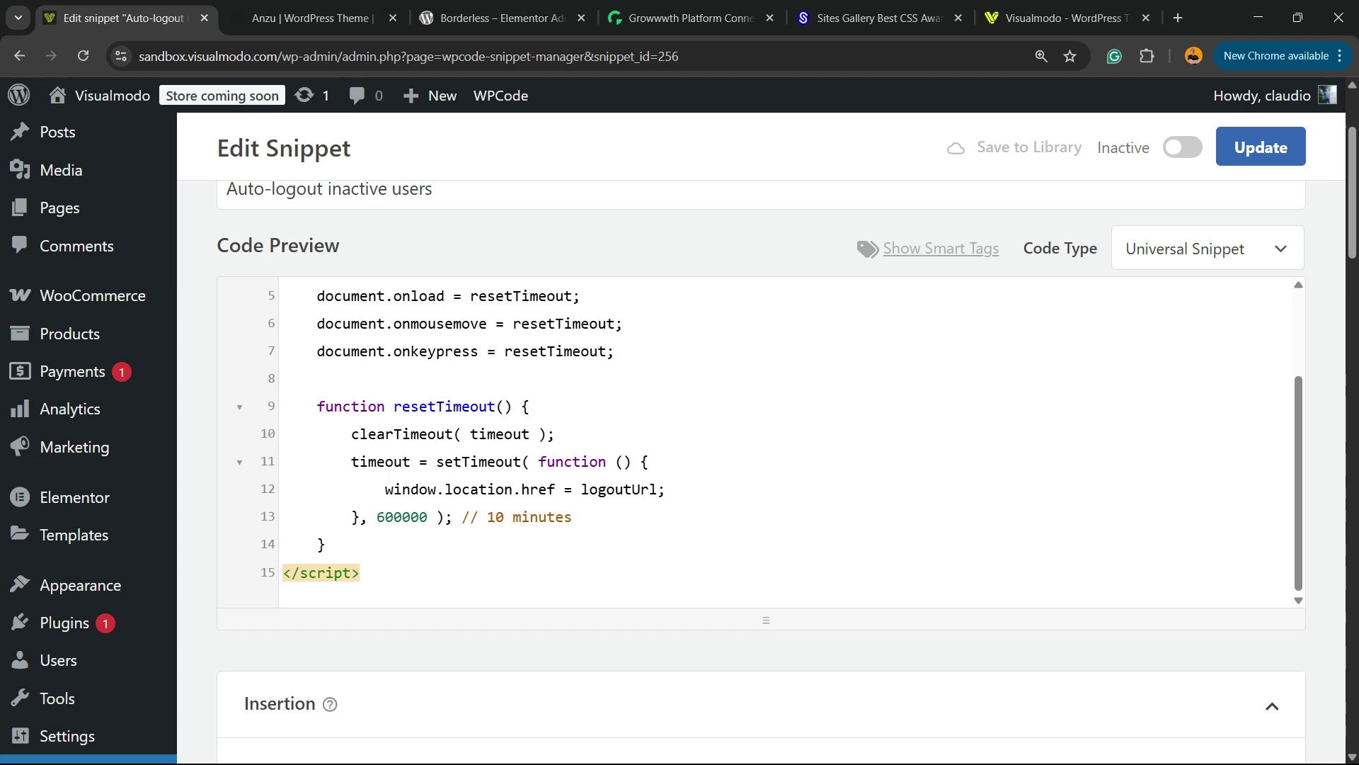
double_click(401, 517)
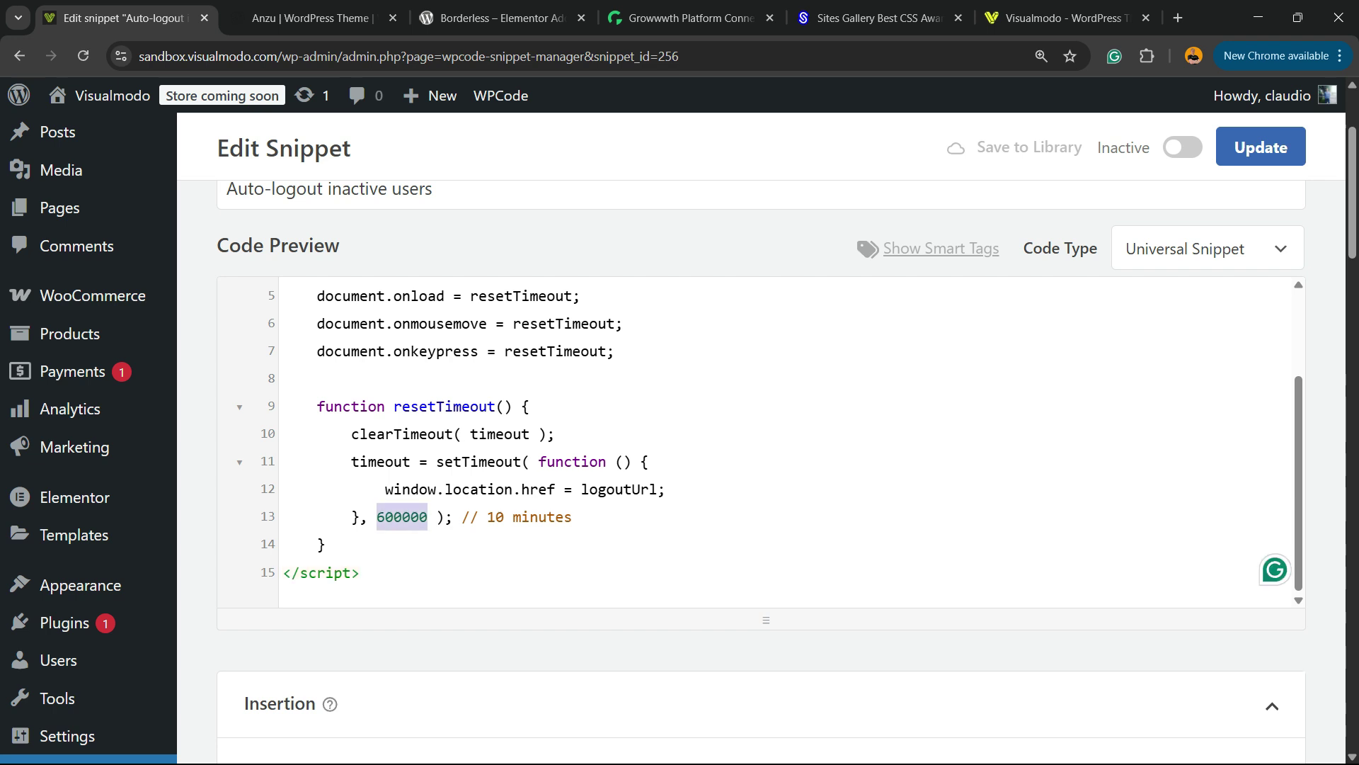
left_click(394, 517)
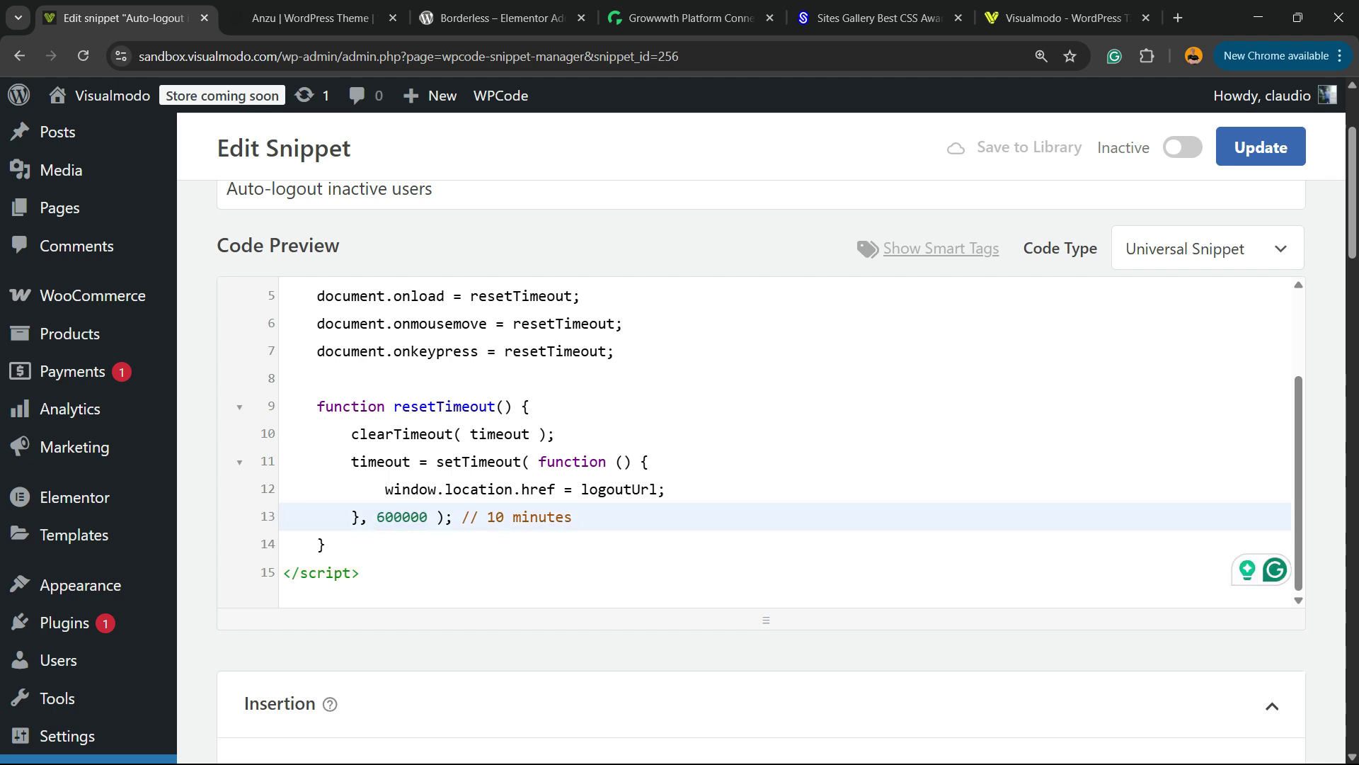
key("shift+Right")
key("shift+Right")
key("shift+Right")
key("shift+Right")
key("shift+Right")
key("shift+Right")
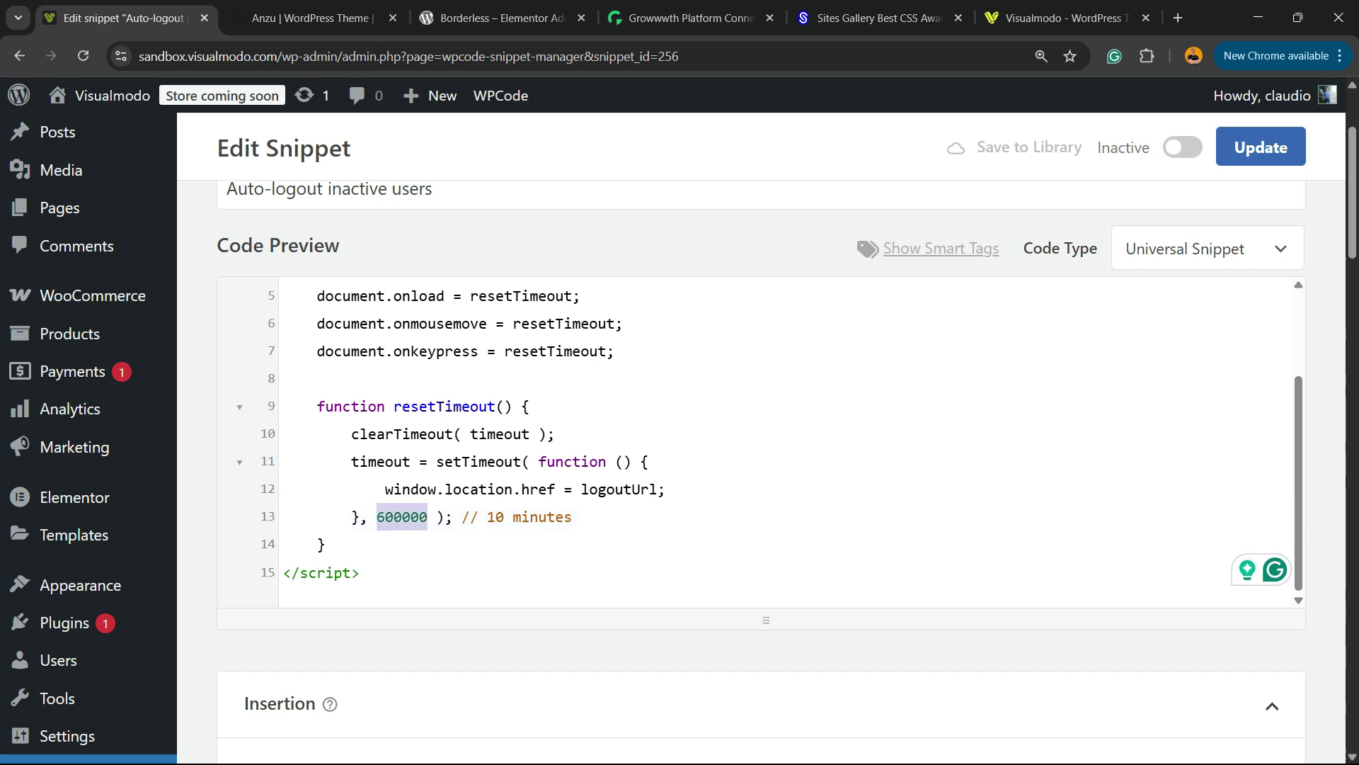
triple_click(396, 517)
left_click(529, 462)
scroll(779, 439, "up", 2)
scroll(779, 439, "down", 2)
double_click(401, 517)
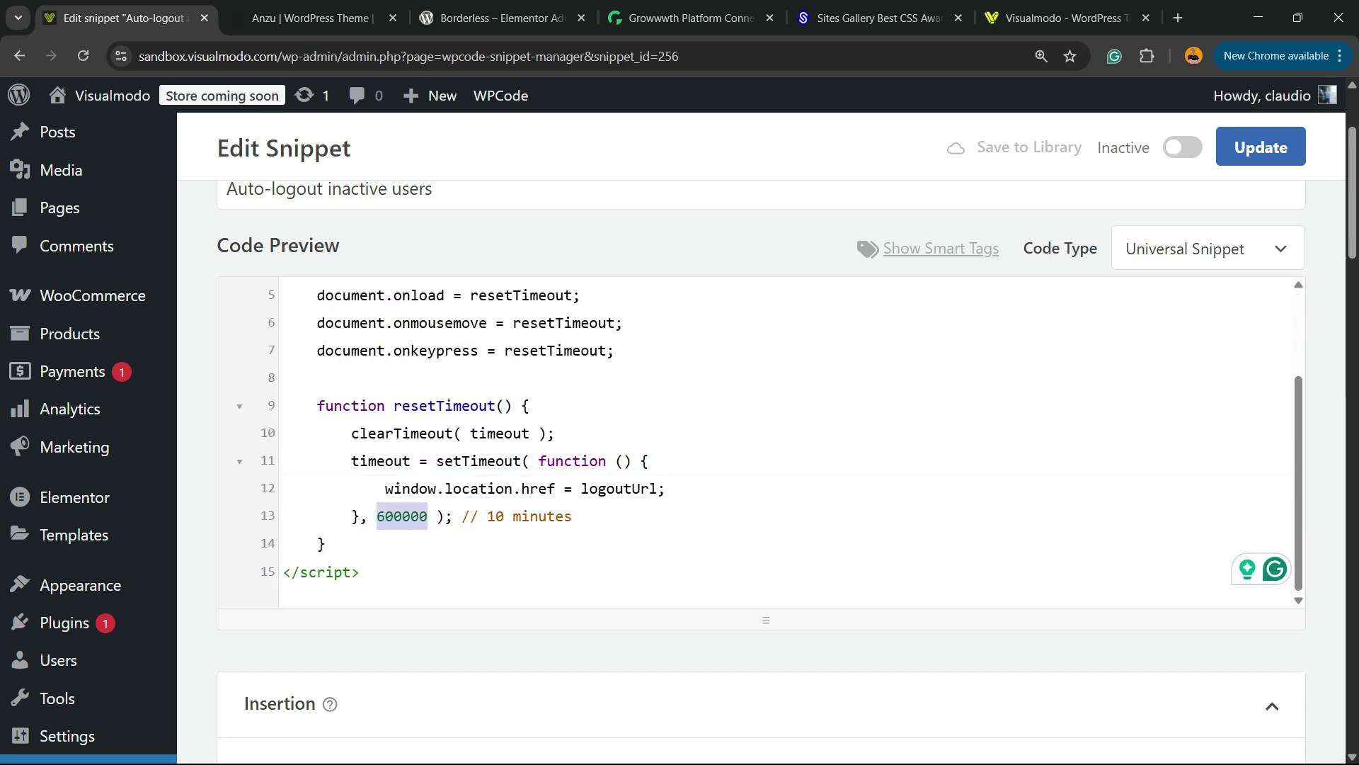
Step: Switch the "Auto-logout inactive users" snippet to Active and save the update
scroll(778, 439, "up", 3)
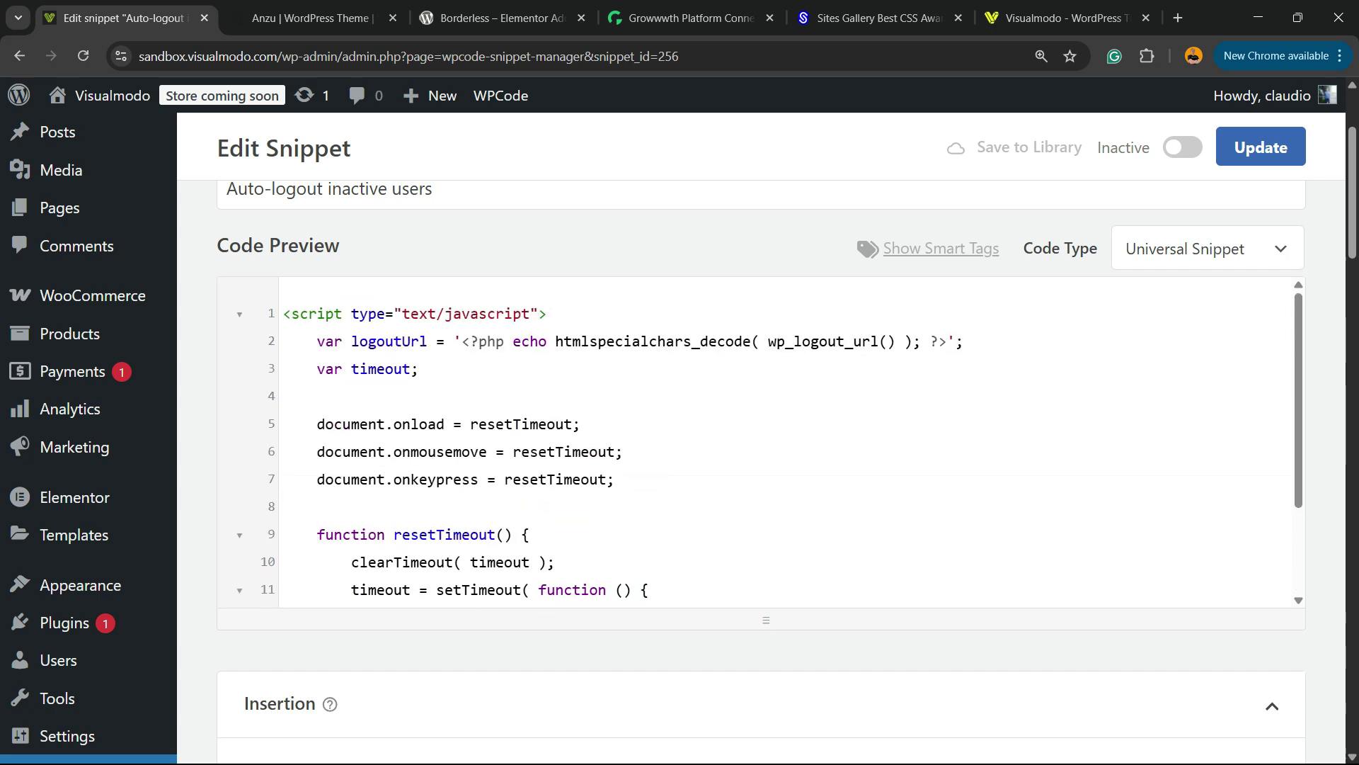
left_click(1261, 147)
left_click_drag(1097, 147, 1142, 147)
left_click(1182, 147)
left_click(1182, 148)
left_click(1182, 147)
left_click(1260, 147)
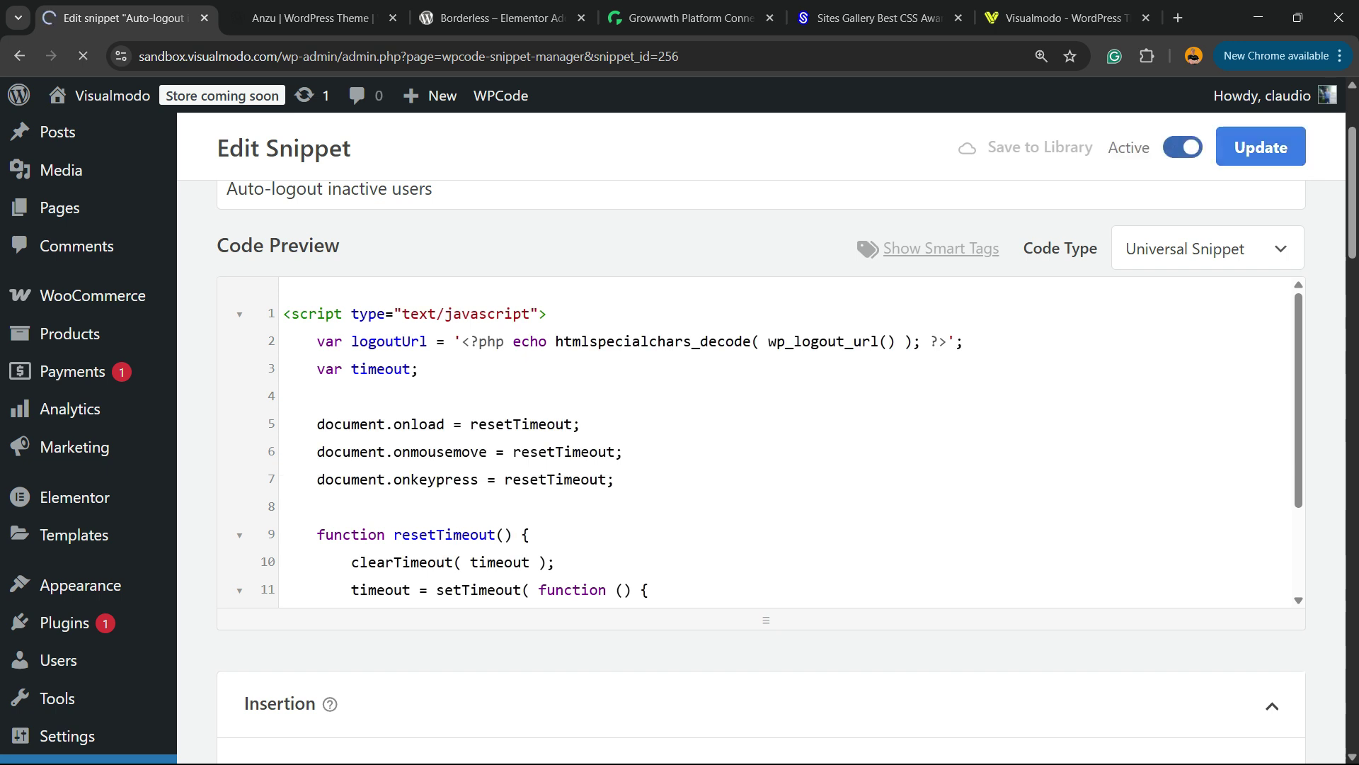